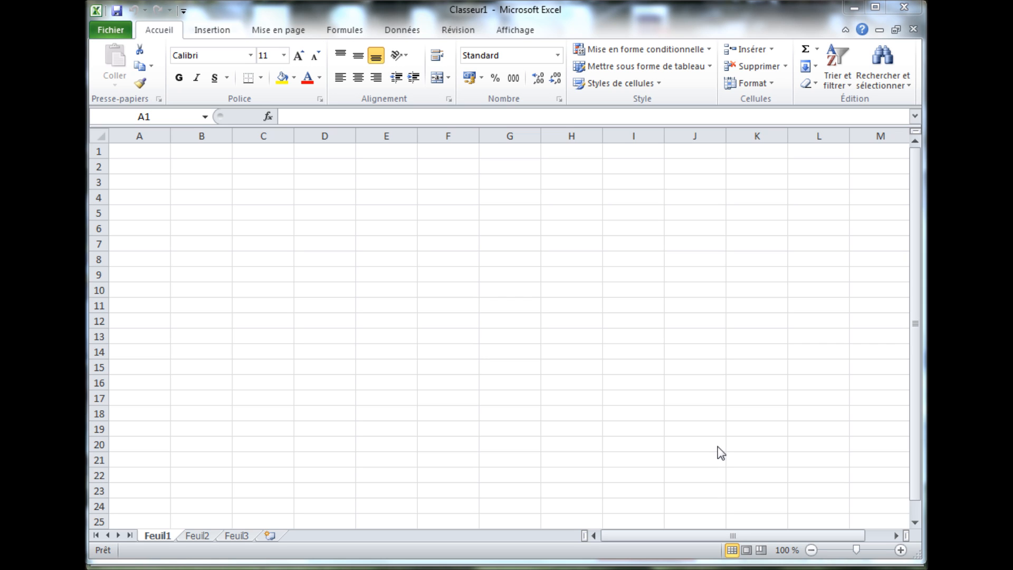
- Switch to the browser, review the market variations on the MSN bourse page and open the NASDAQ quote
click(775, 567)
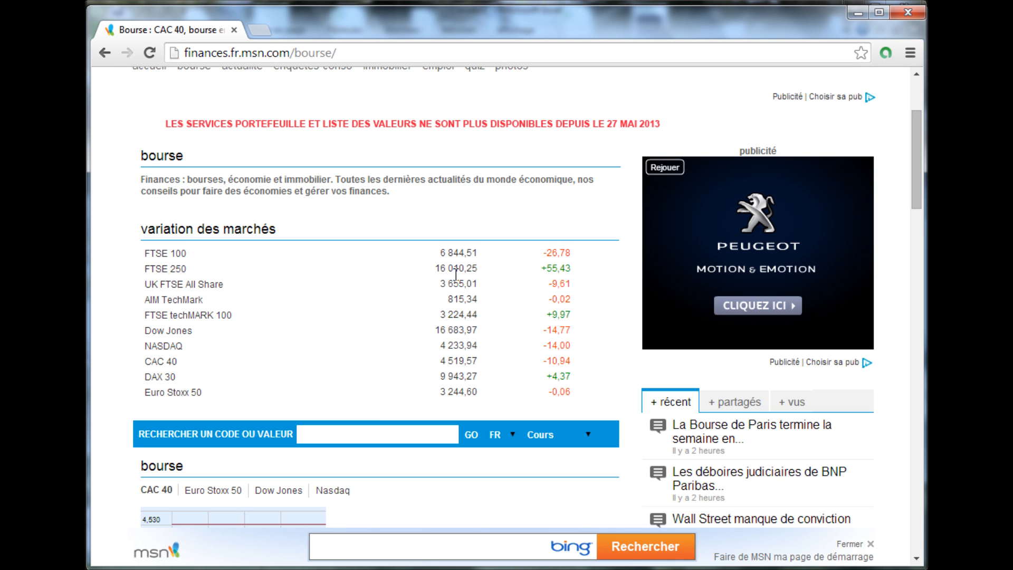
scroll(247, 249, up, 3)
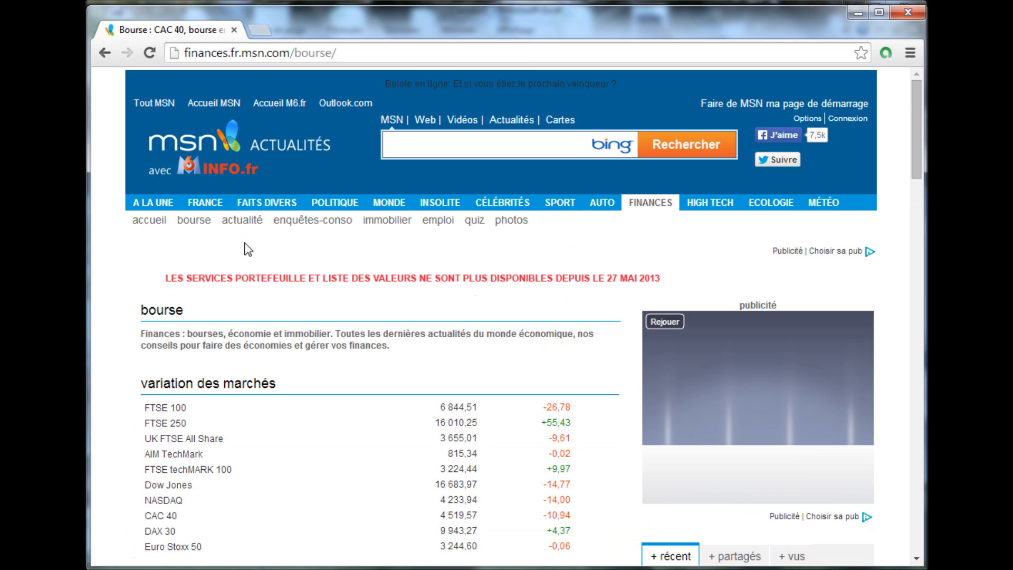
scroll(246, 305, down, 2)
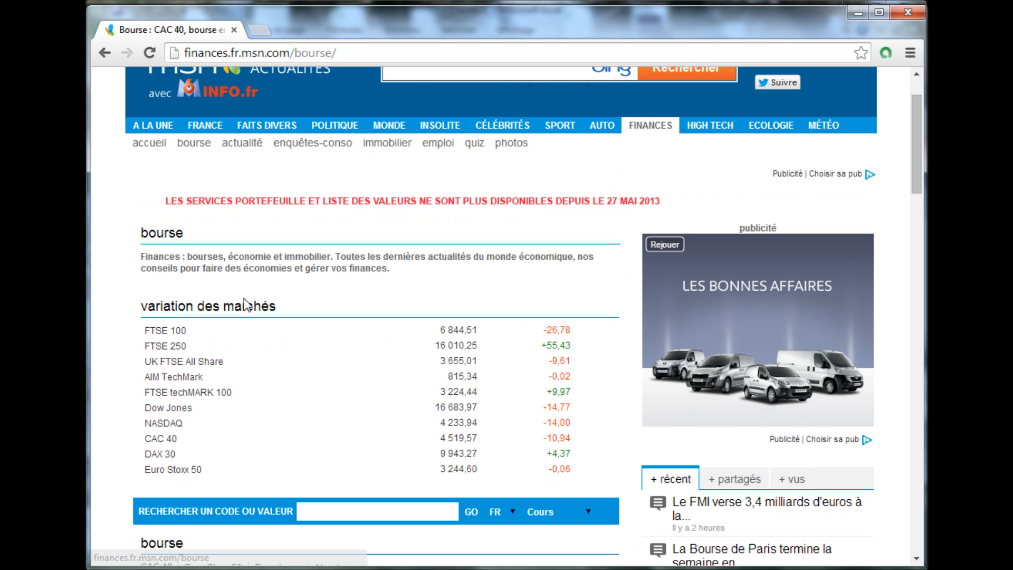
scroll(245, 305, down, 2)
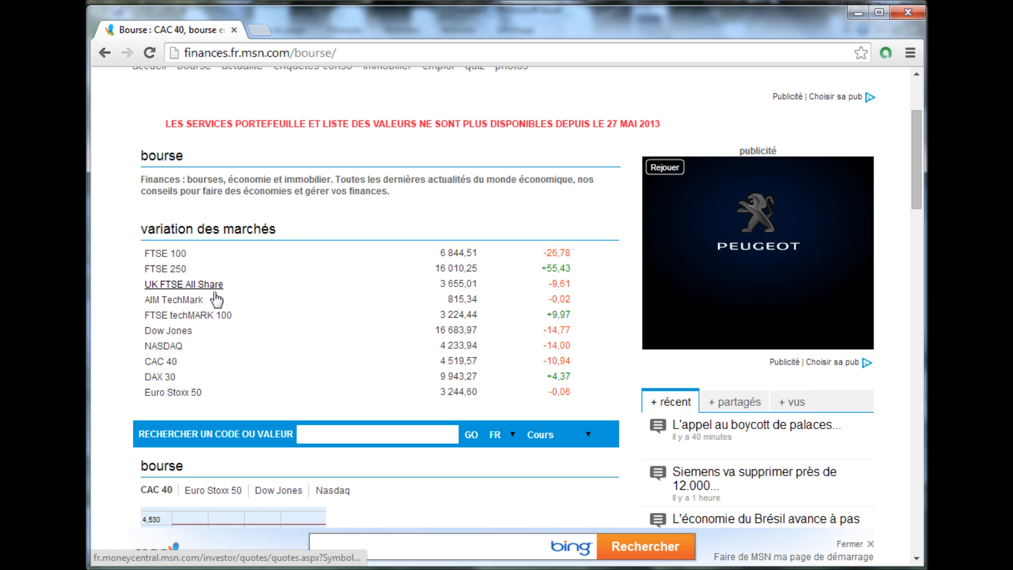
click(178, 346)
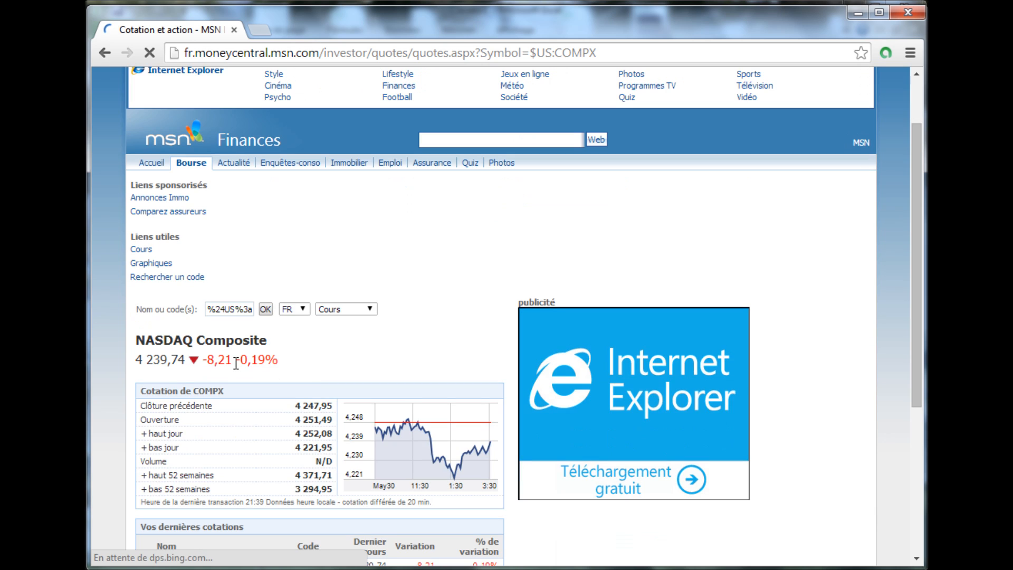
- Look up "google" with US as the country and highlight the code of the Class C capital stock
click(229, 309)
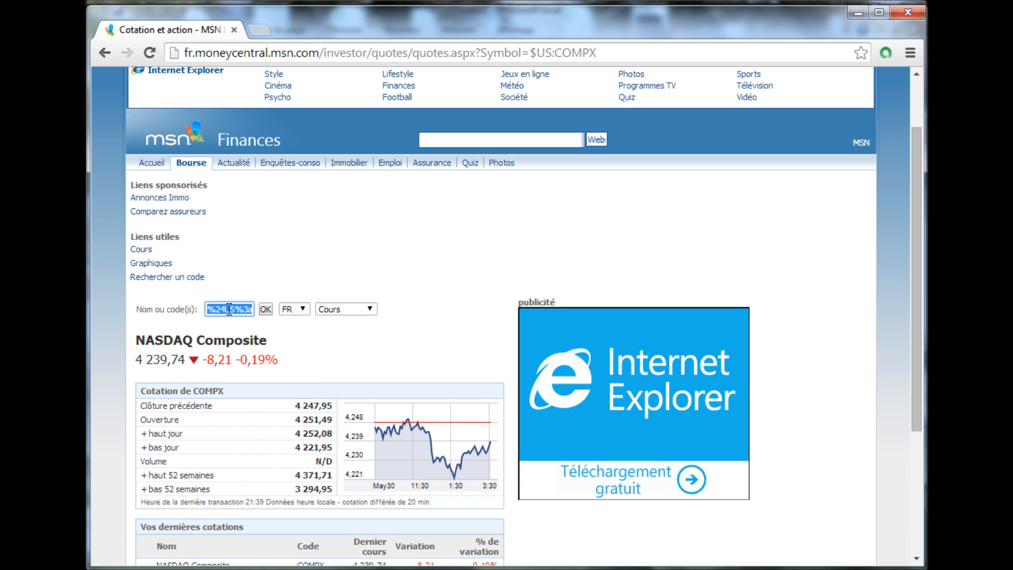
text(google)
click(293, 309)
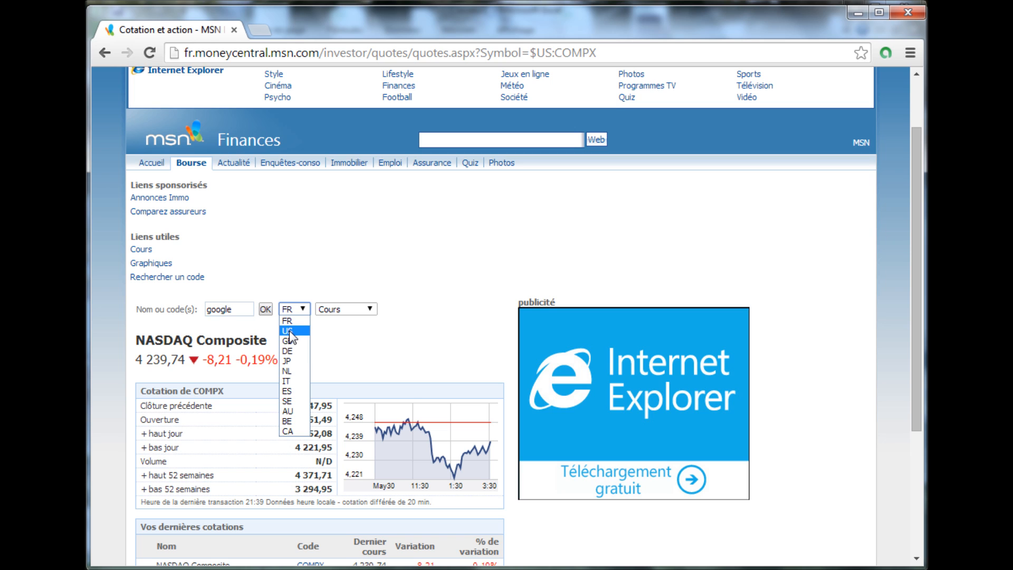
click(289, 331)
click(265, 310)
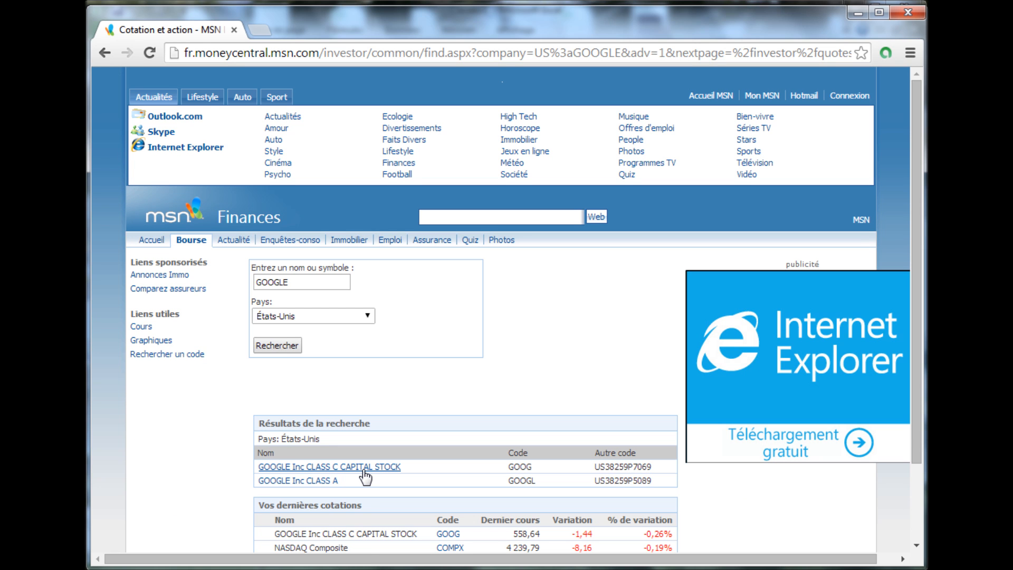
drag(508, 466, 537, 464)
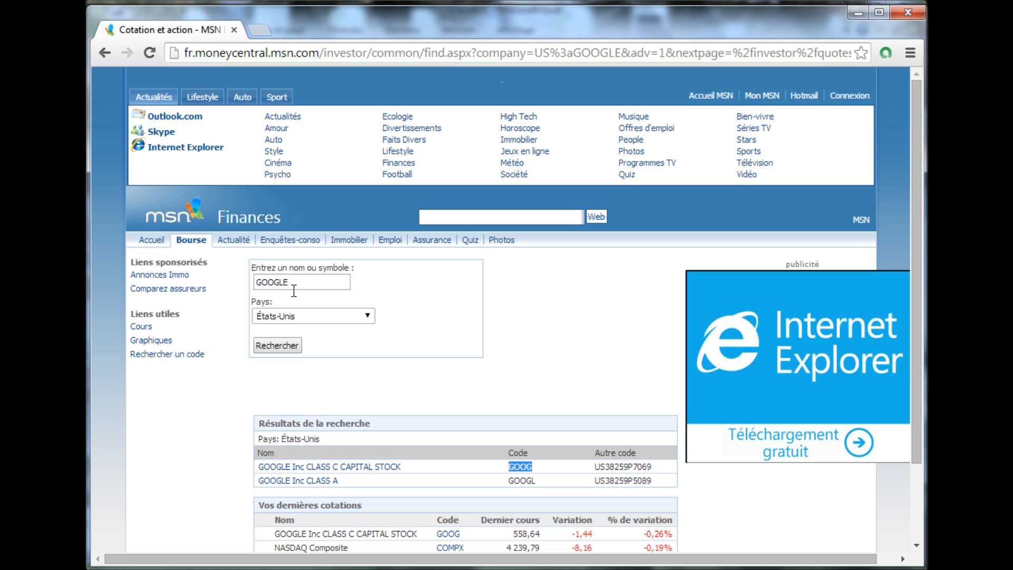
- Search for the stock code of "Total" with France as the country and view the results
drag(291, 282, 232, 281)
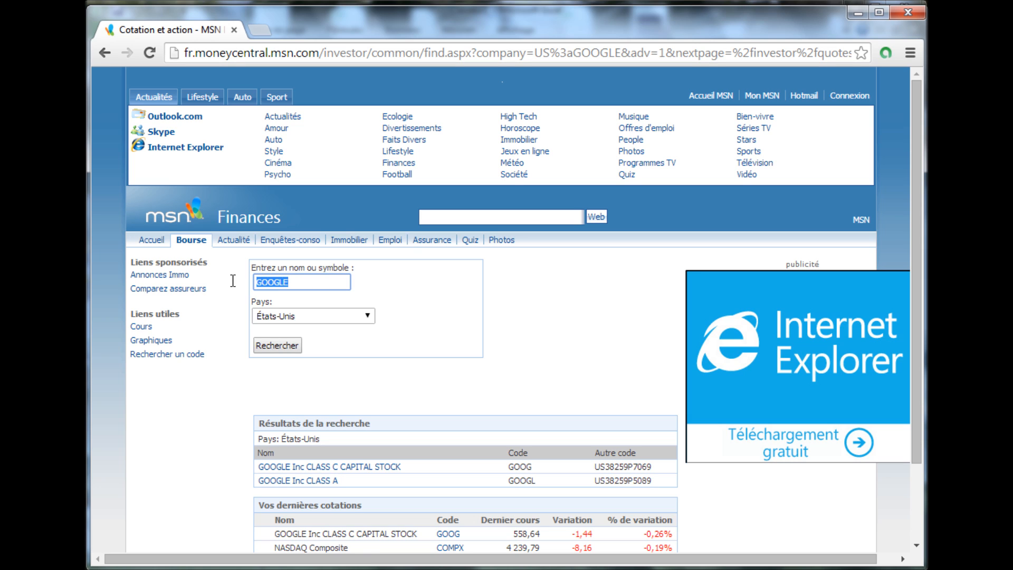
text(Total)
click(270, 319)
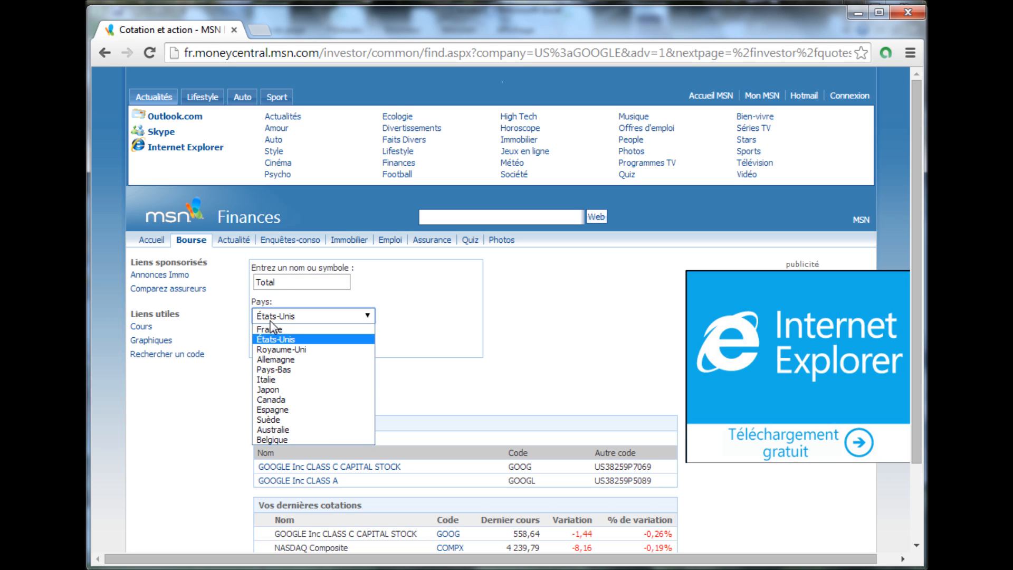
click(274, 329)
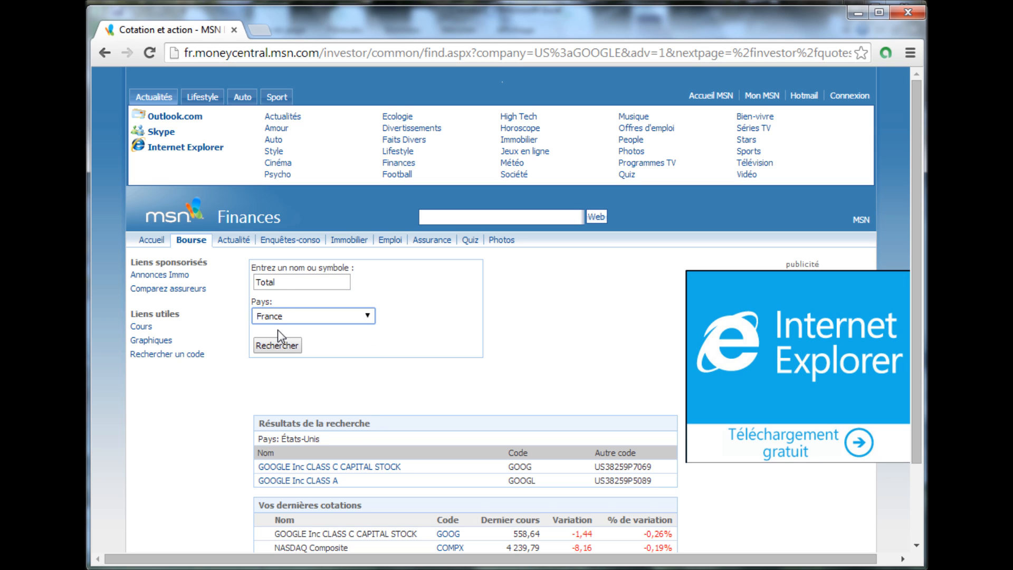
click(272, 344)
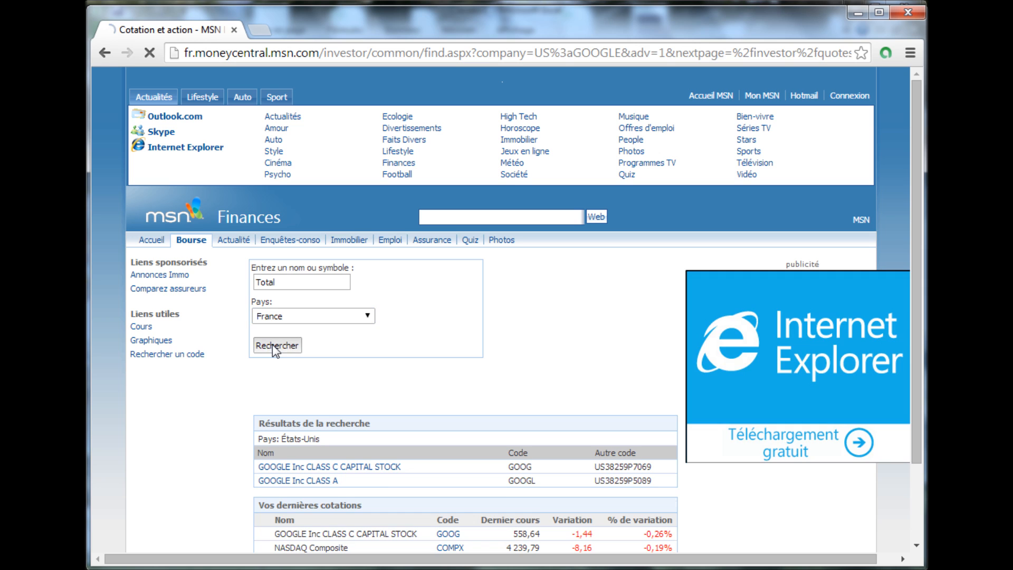
scroll(452, 431, down, 2)
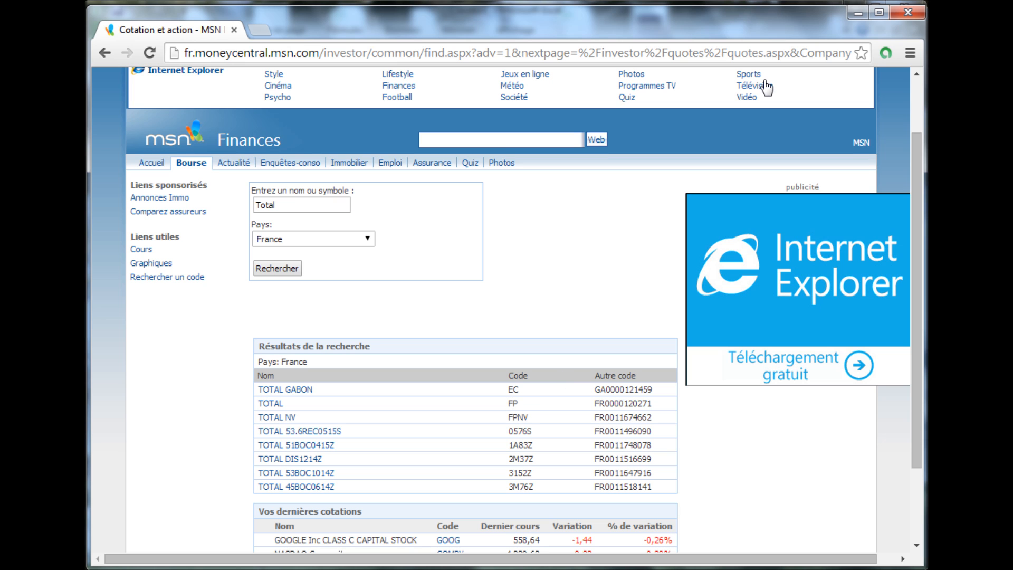
- Return to Excel and, with cell A1 selected, add the "Cotations boursières Microsoft Investor" connection to the workbook
click(851, 14)
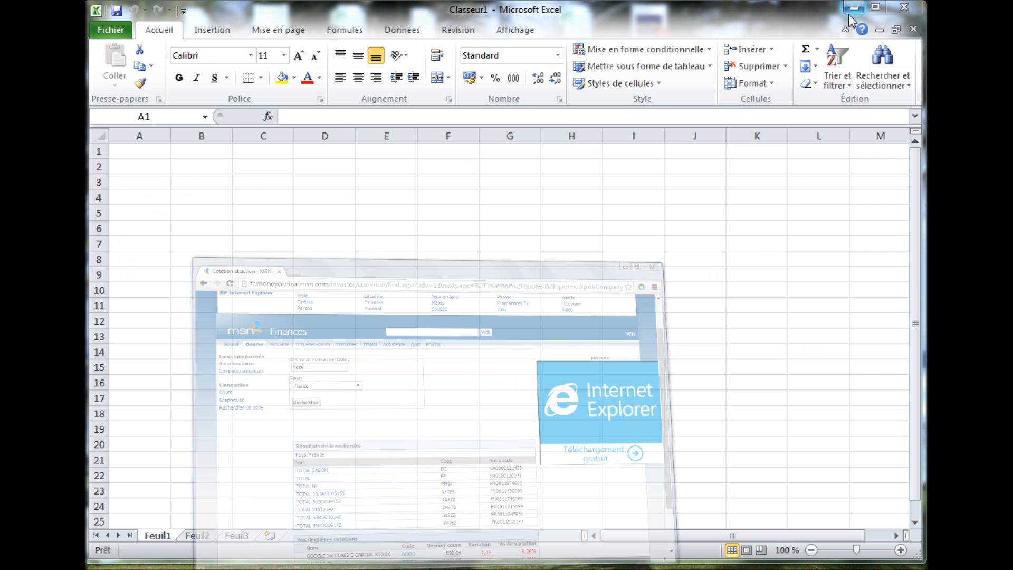
click(135, 154)
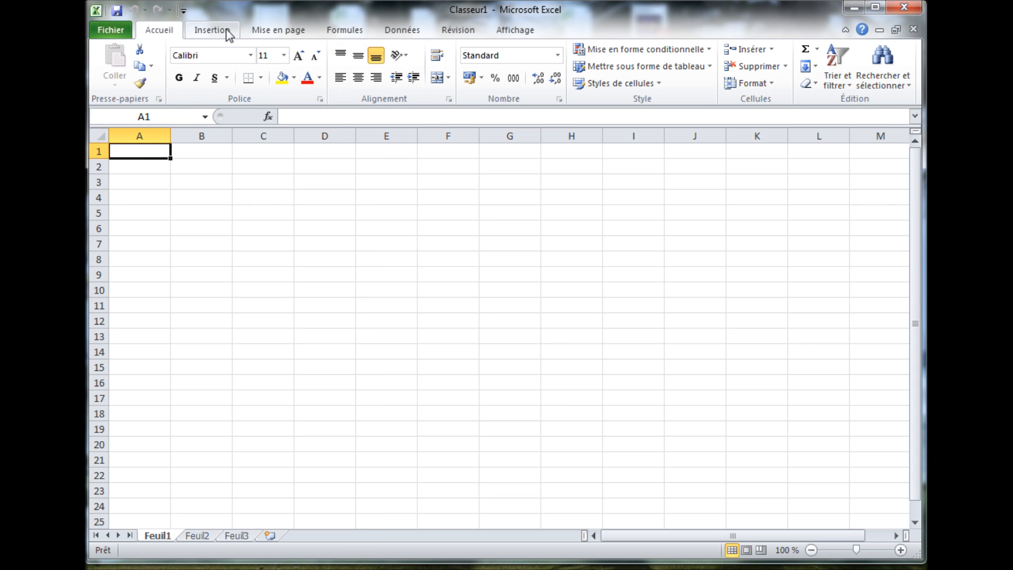
click(402, 30)
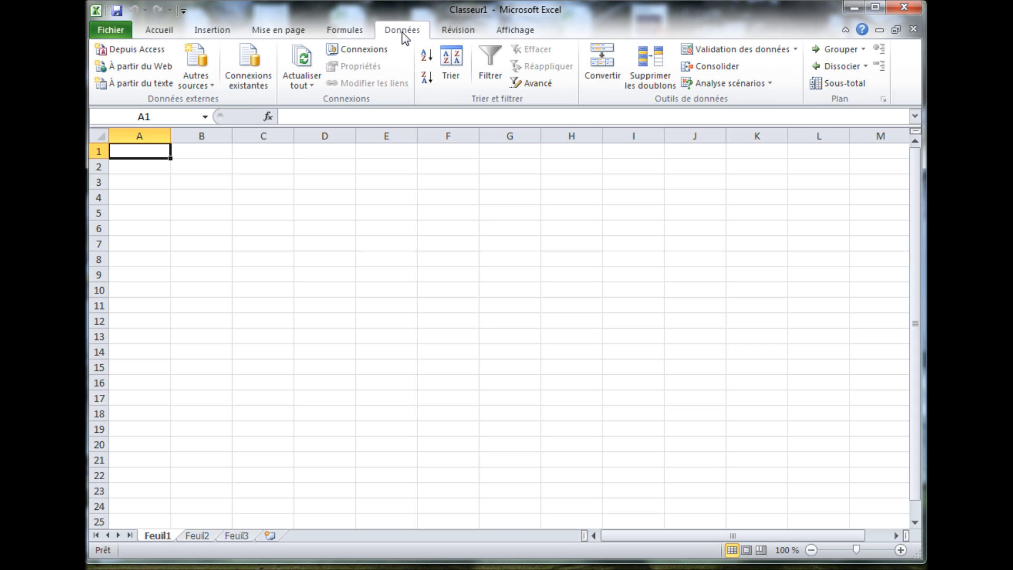
click(359, 53)
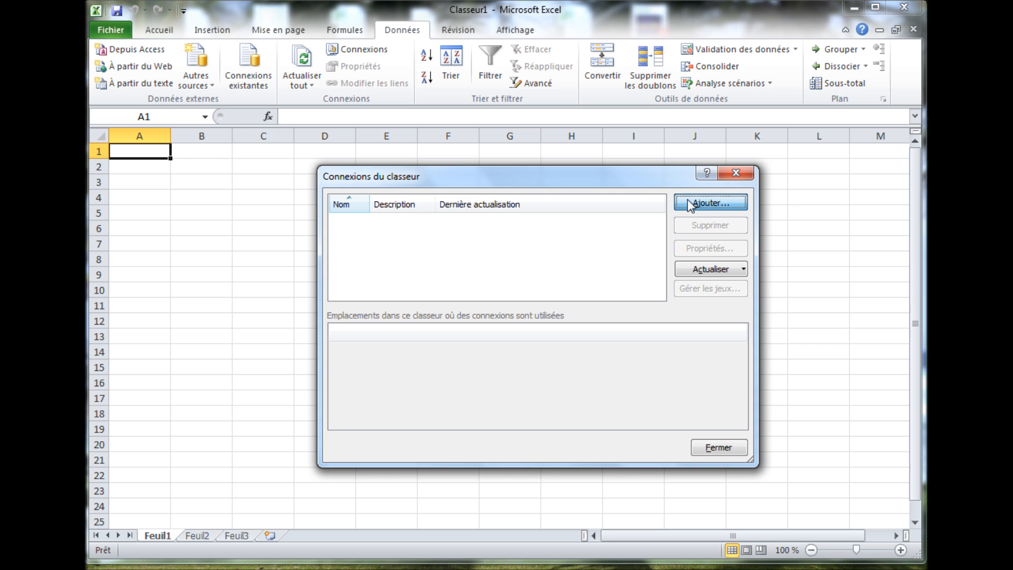
click(689, 203)
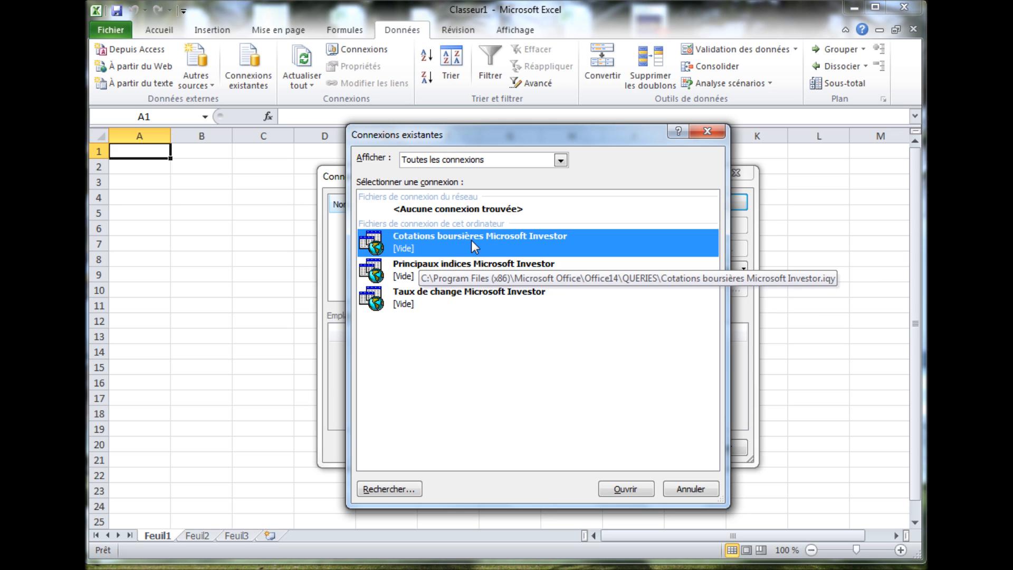
click(616, 488)
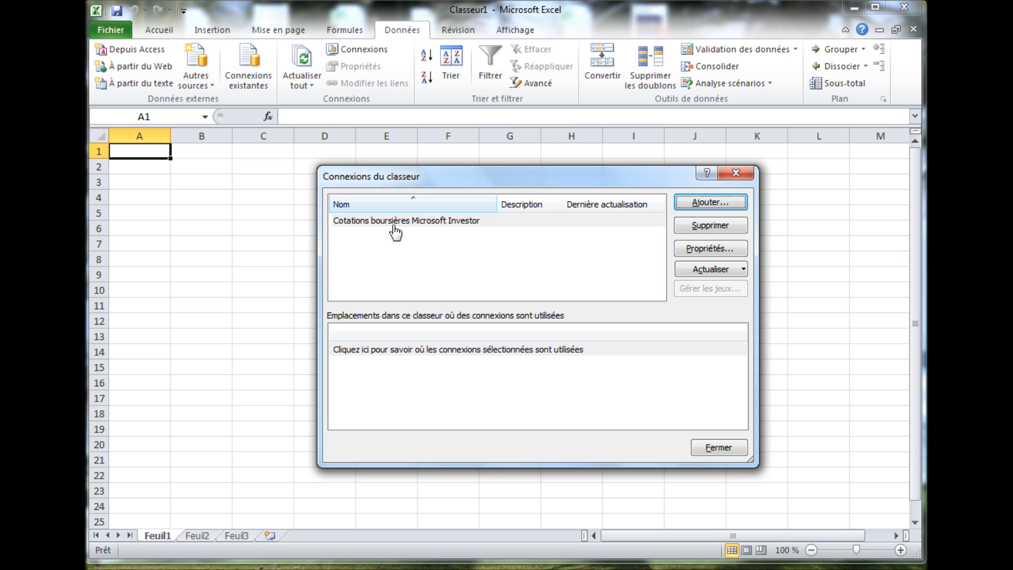
- Set the stock quotes connection to refresh every 1 minute and whenever the file is opened
click(437, 232)
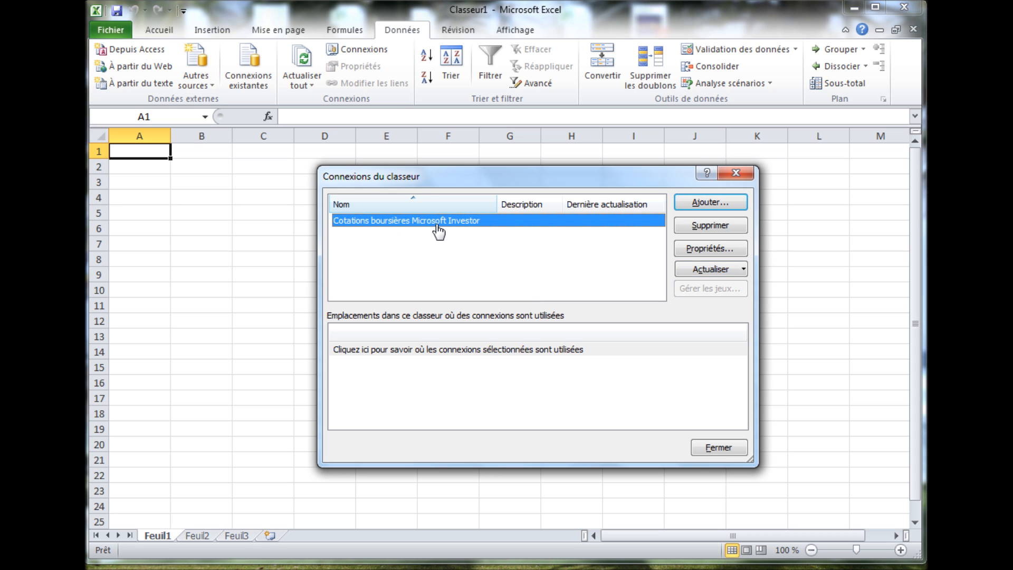
click(698, 250)
click(422, 278)
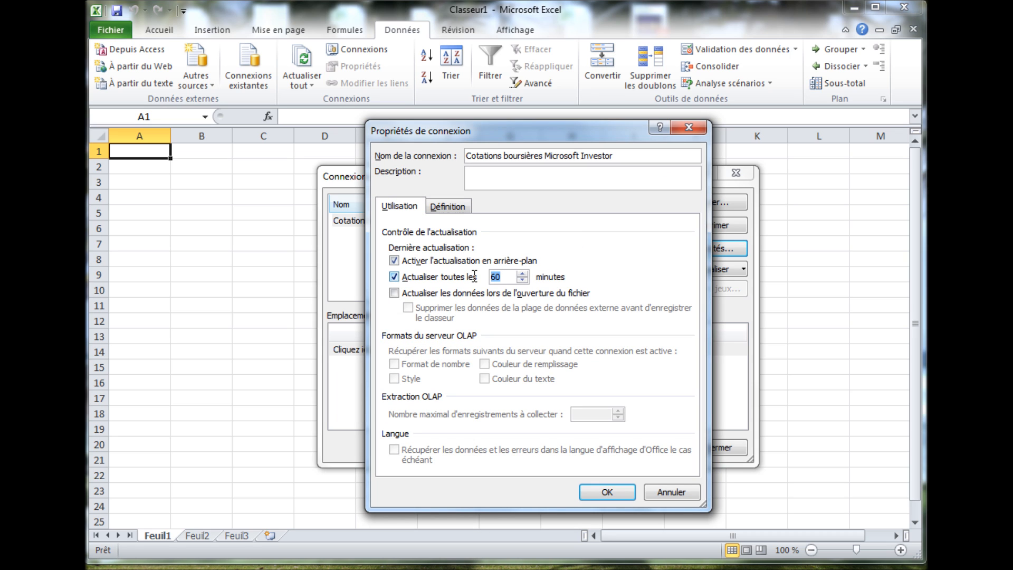
text(1)
click(432, 292)
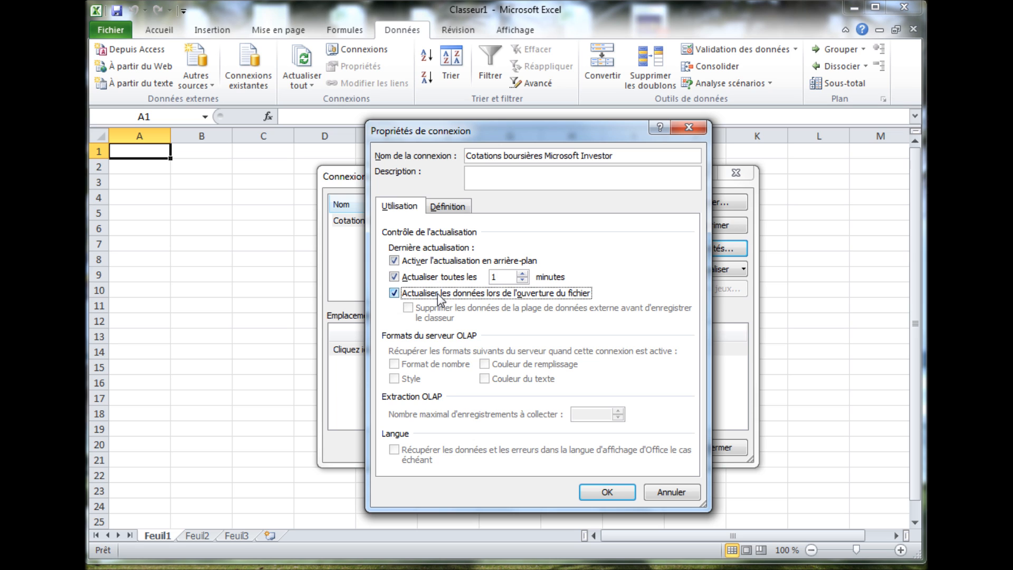
- Rename the connection to "Récupération bourse" in its connection properties
click(444, 207)
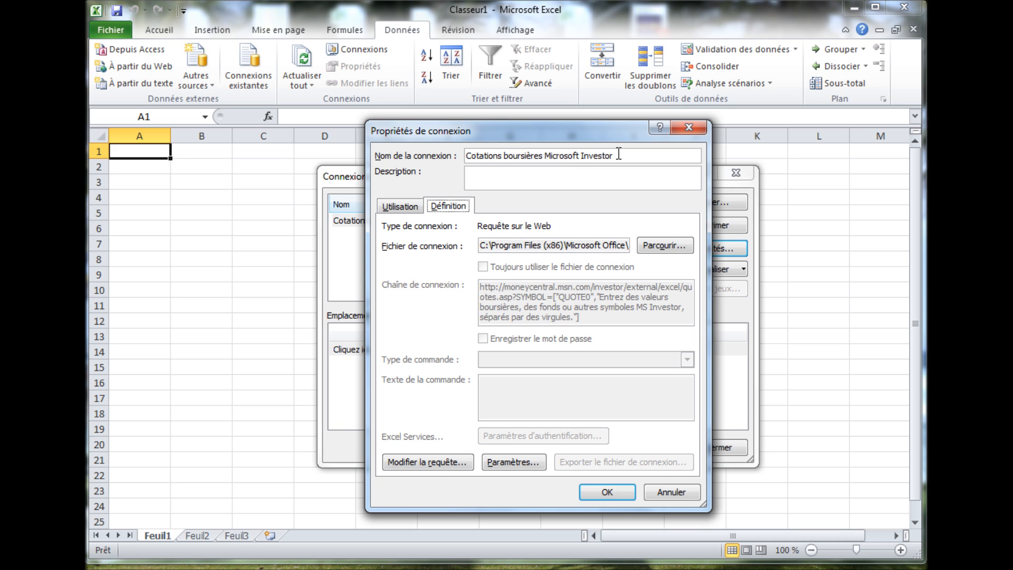
drag(617, 154, 466, 157)
key(BackSpace)
text(Récupé)
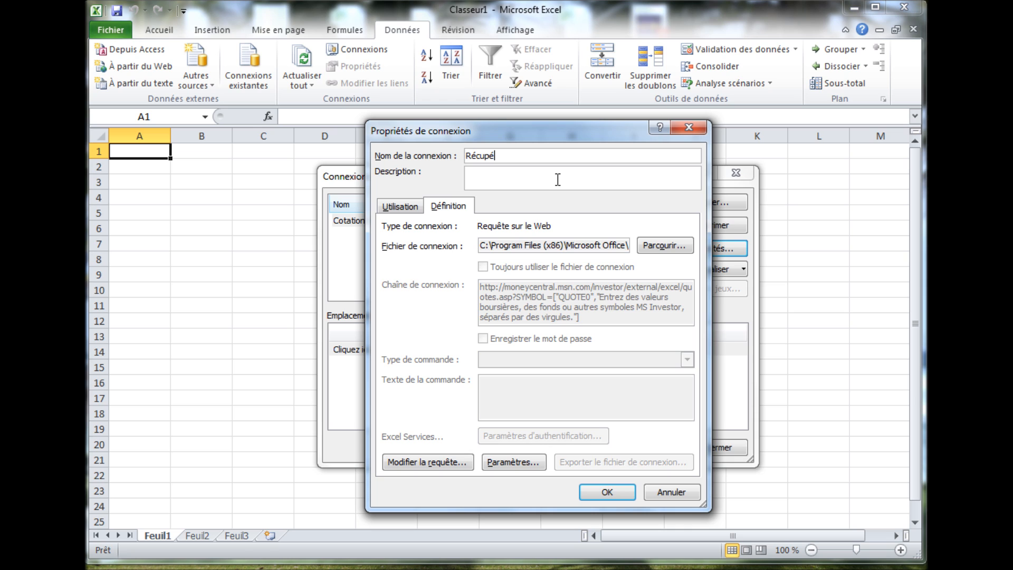
text(ration bourse)
- Give the connection's QUOTE0 parameter the fixed value GOOG,MSFT,TWTR,AAPL,FB,FR:FP,FR:RI, then confirm and close the connection dialogs
click(501, 463)
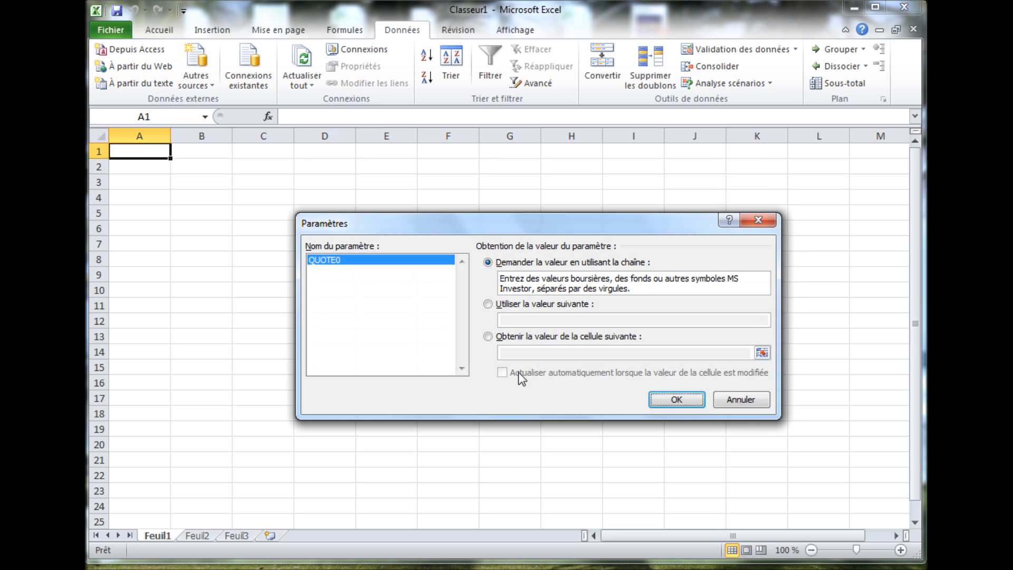
click(529, 306)
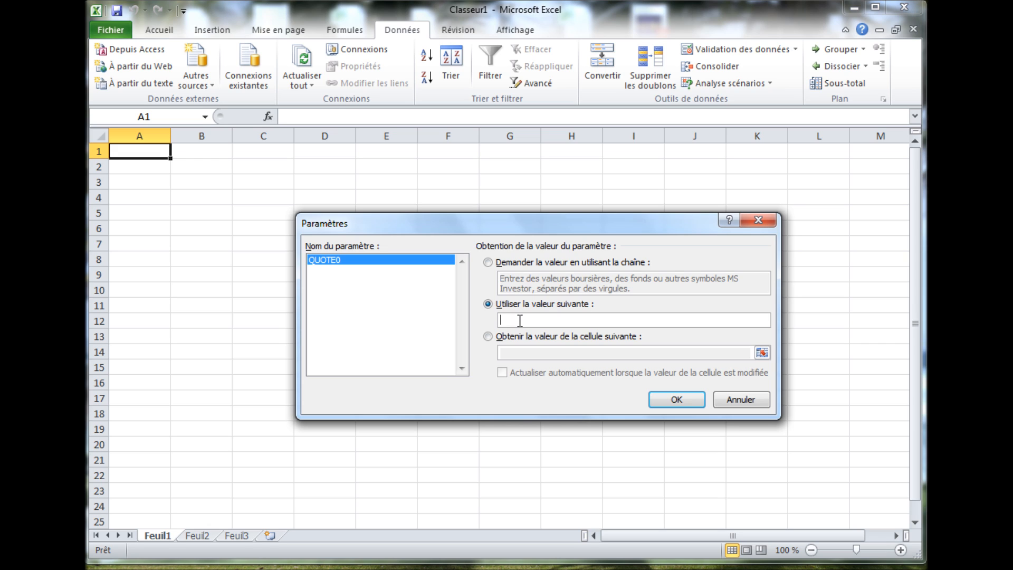
text(GOOG,MSFT,TWTR,AAPL,FB,FR:)
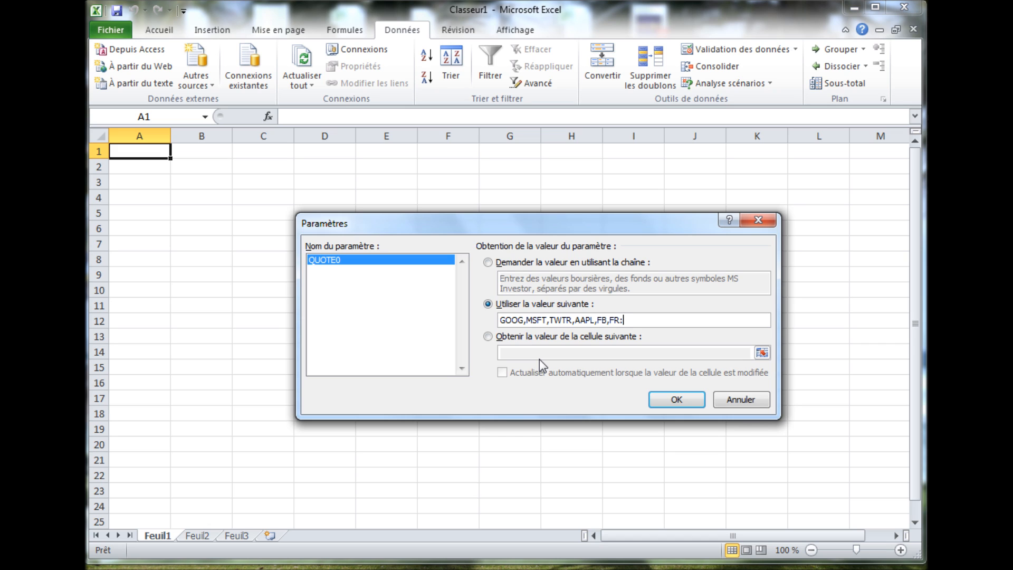
text(FP,FR:RI)
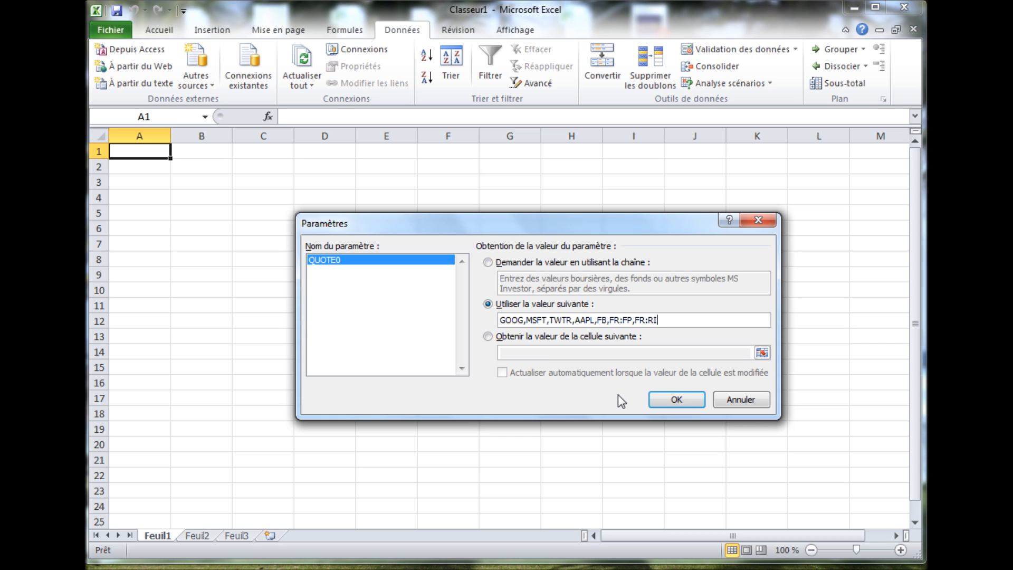
click(666, 401)
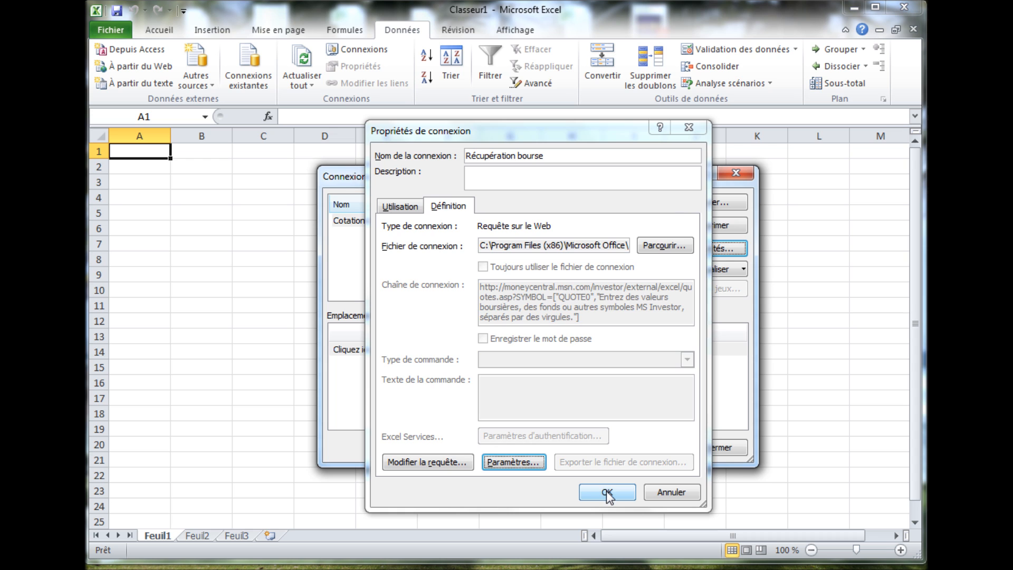
click(606, 493)
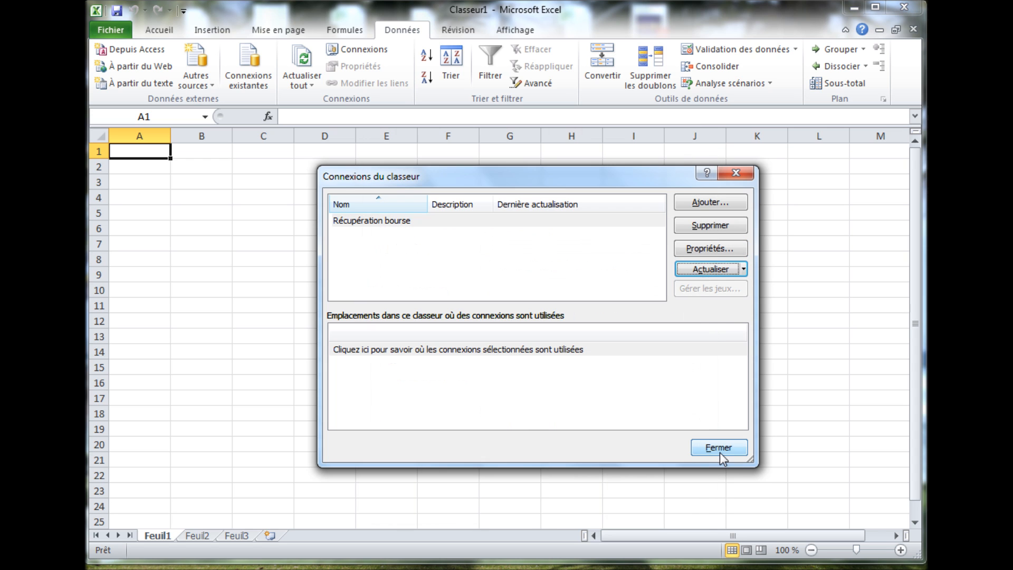
click(720, 448)
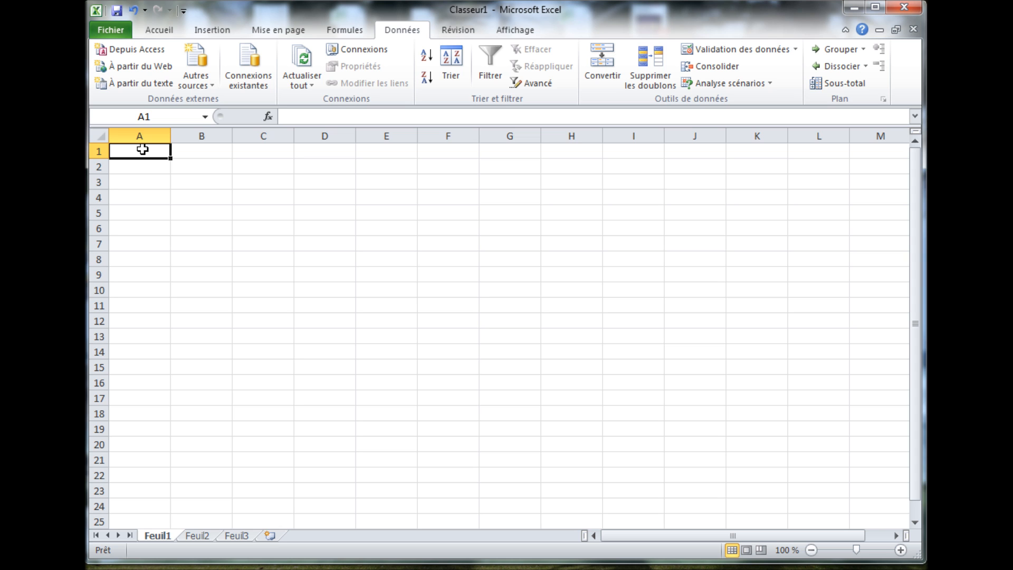
- Import the data of the existing "Récupération bourse" connection into the existing worksheet at cell A1
click(245, 84)
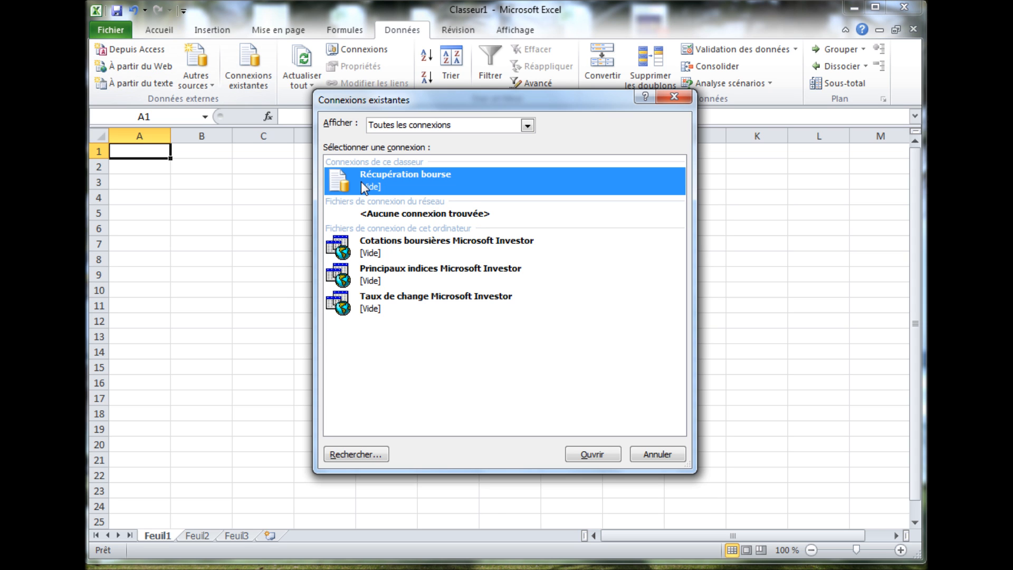
mouse_move(361, 182)
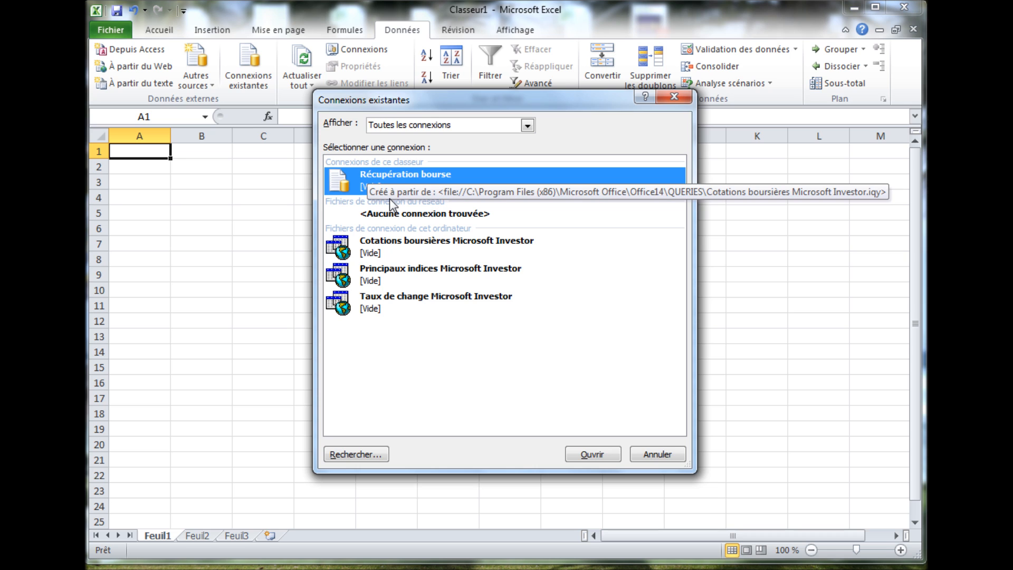
click(592, 454)
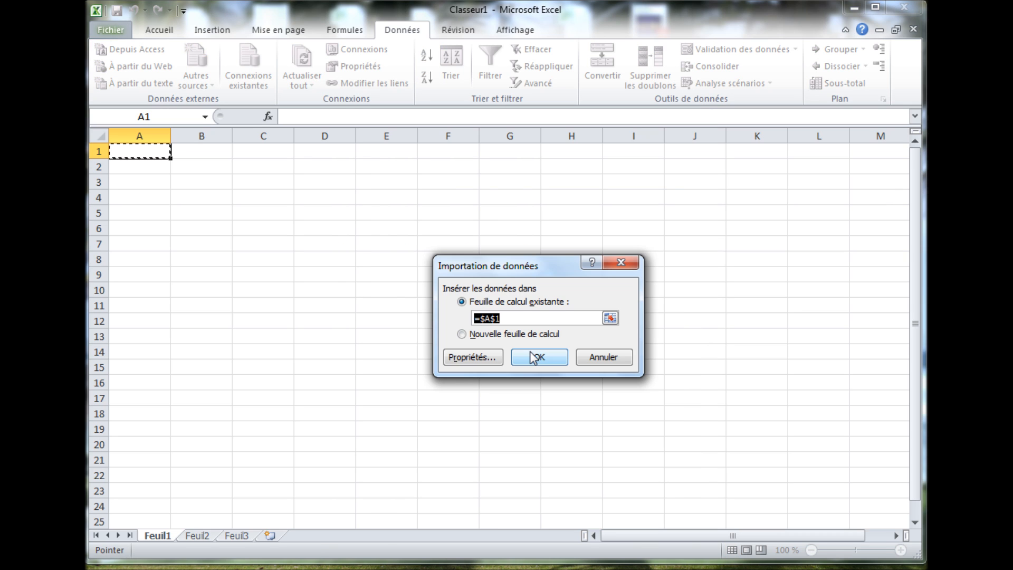
click(534, 358)
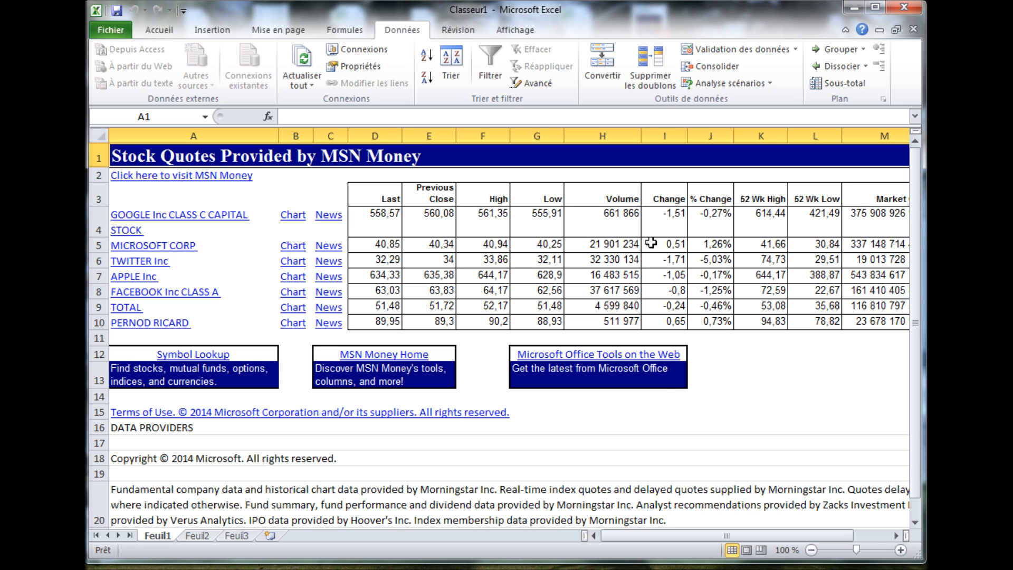
- Copy the Google volume from H4 into cell A17 as a reference, and check the H4 volume after the automatic refresh
right_click(622, 223)
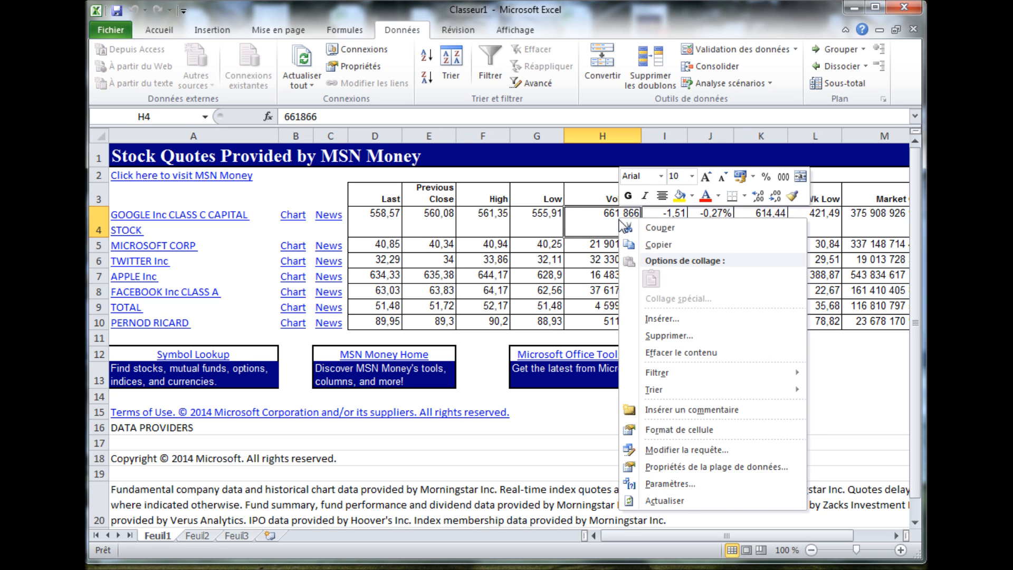
click(657, 244)
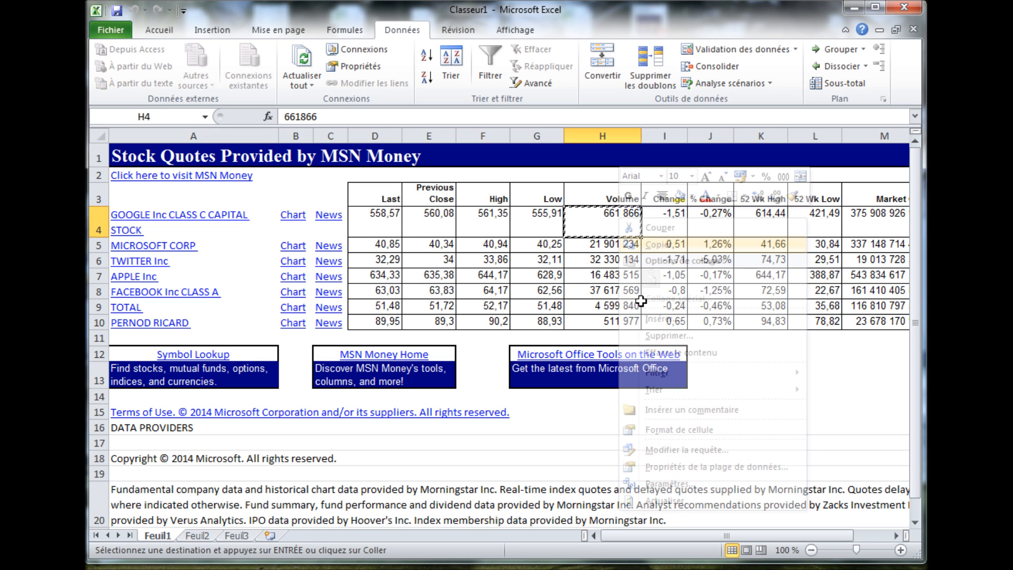
right_click(230, 445)
click(266, 212)
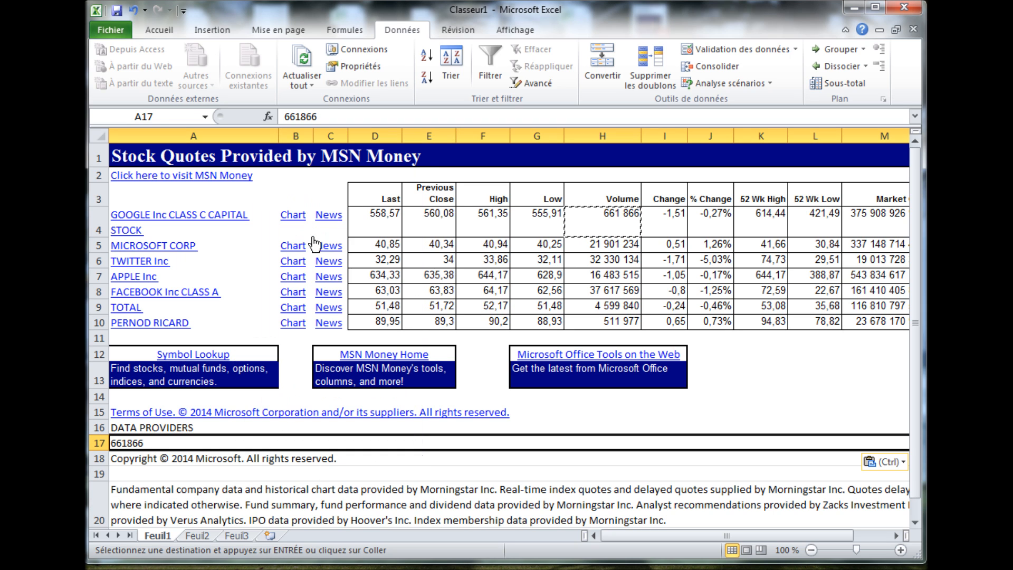
click(269, 430)
double_click(269, 430)
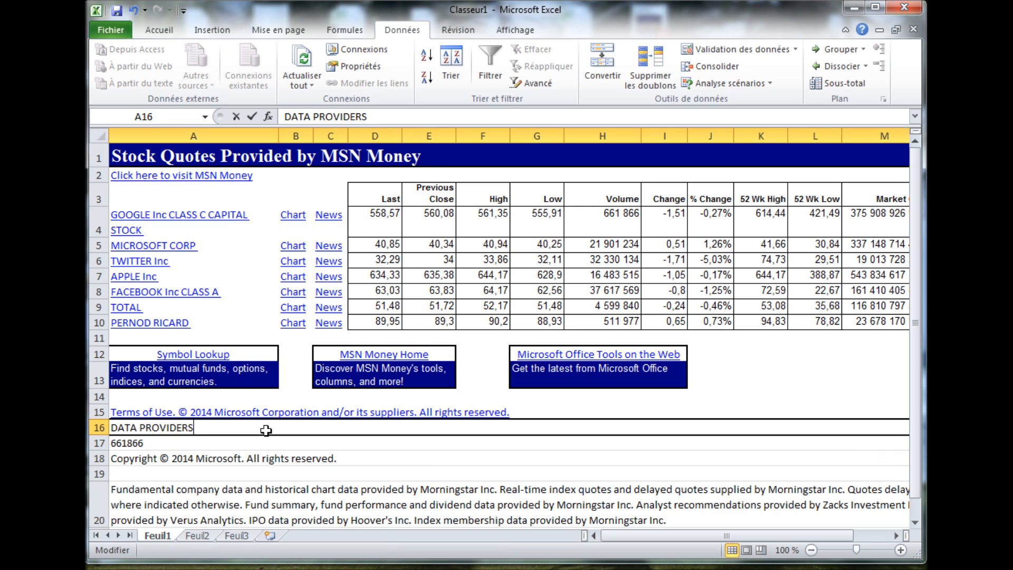
click(147, 447)
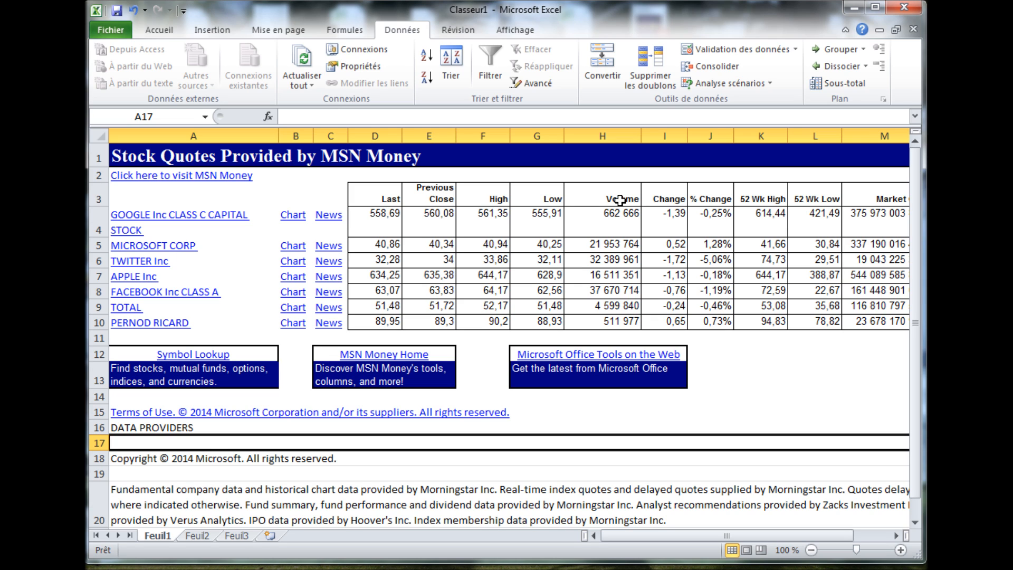
click(617, 221)
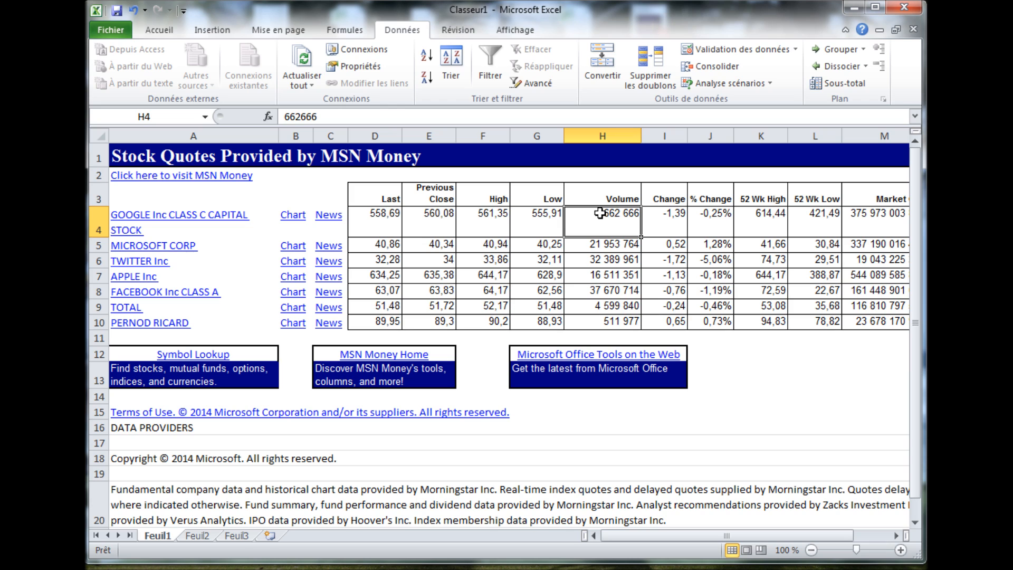